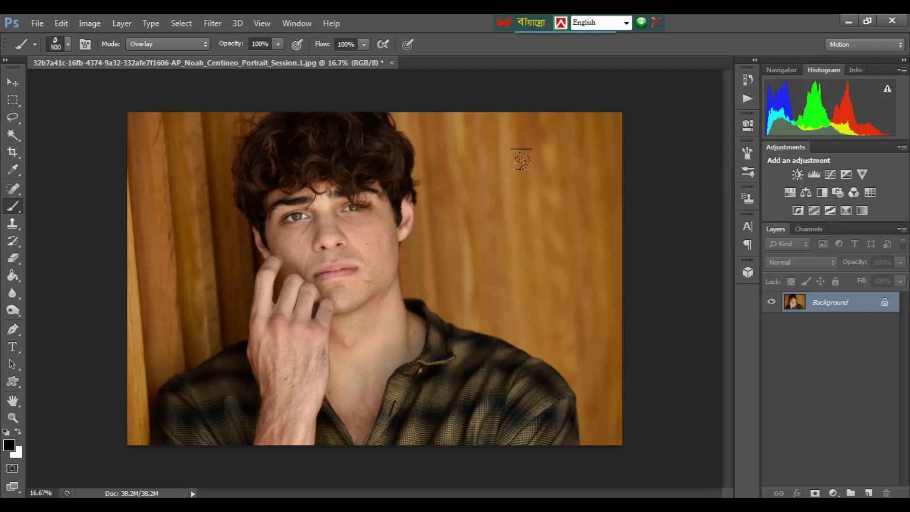
# - Stamp two black stencil silhouettes: a 1200 px one upper right and a smaller one on the cheek
pyautogui.press(']')
pyautogui.press(']')
pyautogui.press(']')
pyautogui.press(']')
pyautogui.press(']')
pyautogui.press(']')
pyautogui.click(482, 141)
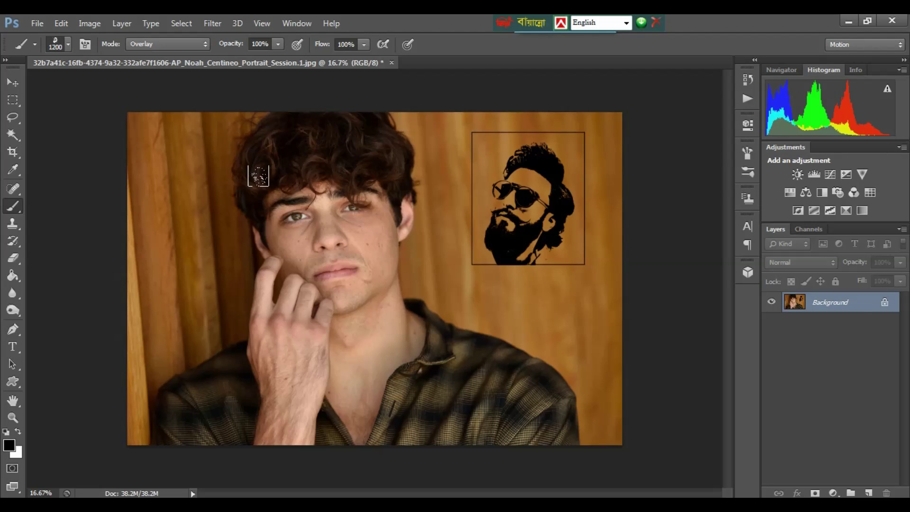
pyautogui.press('[')
pyautogui.press('[')
pyautogui.press('[')
pyautogui.press('[')
pyautogui.press('[')
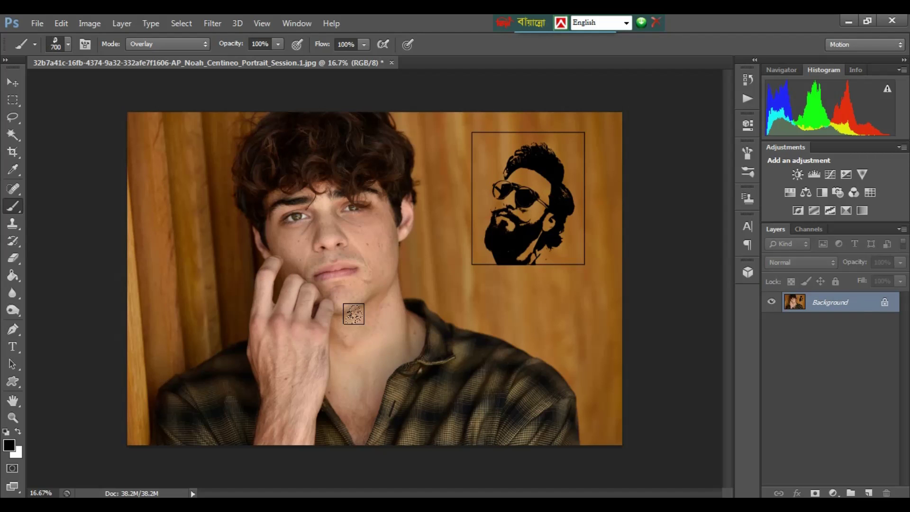
pyautogui.click(369, 242)
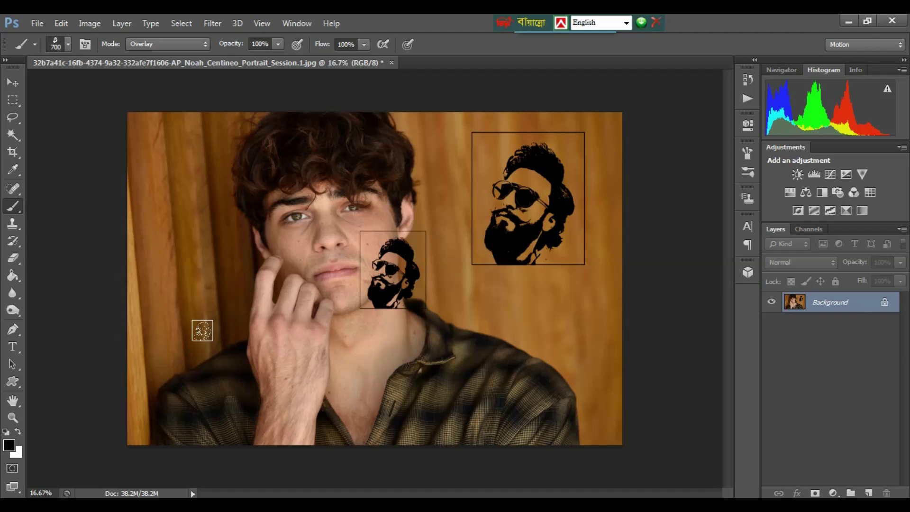
pyautogui.hotkey('ctrl', '+')
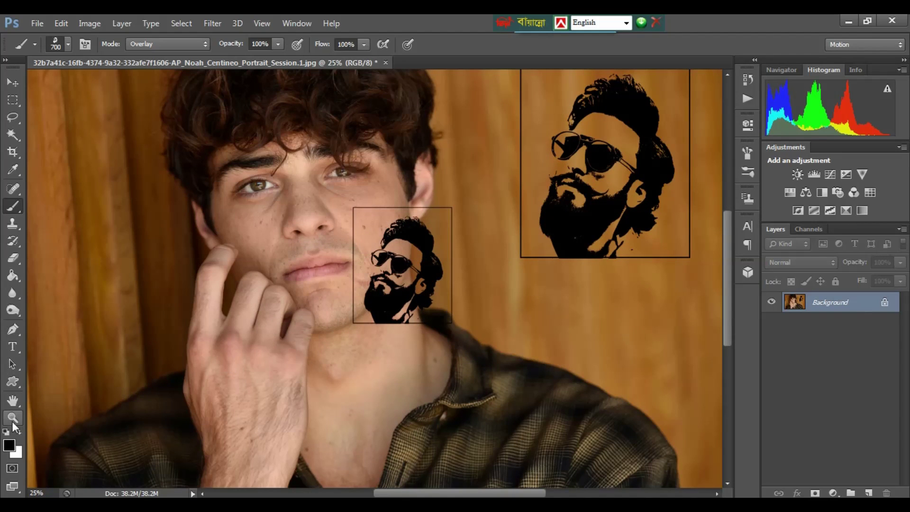
# - Switch the foreground colour to red and stamp a red silhouette at the left side
pyautogui.click(9, 447)
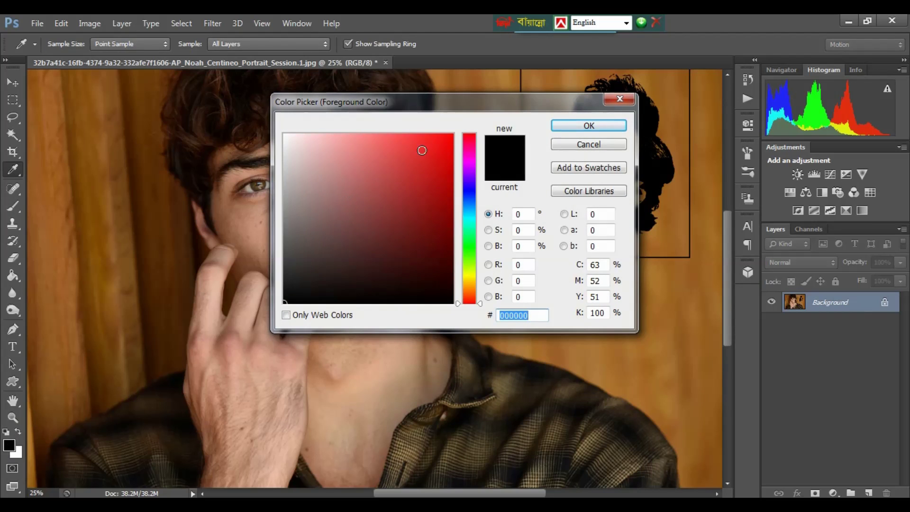
pyautogui.click(436, 150)
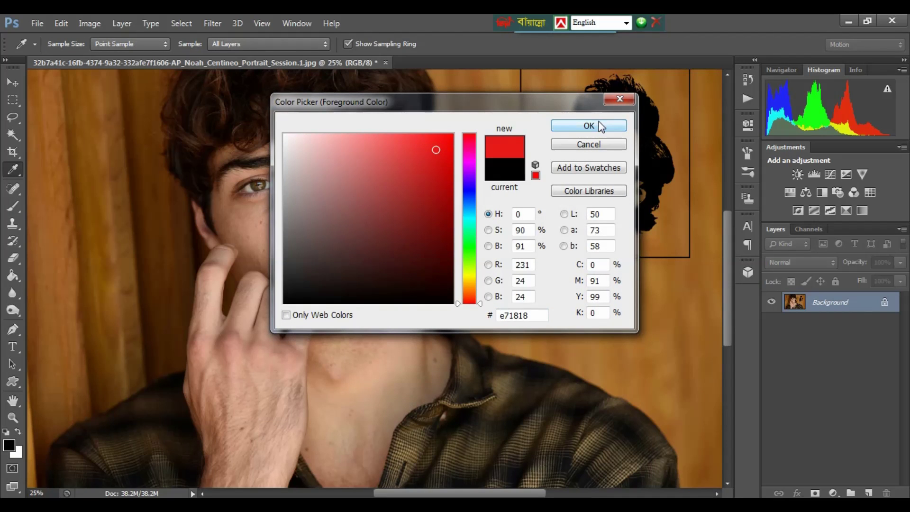
pyautogui.click(598, 122)
pyautogui.press('b')
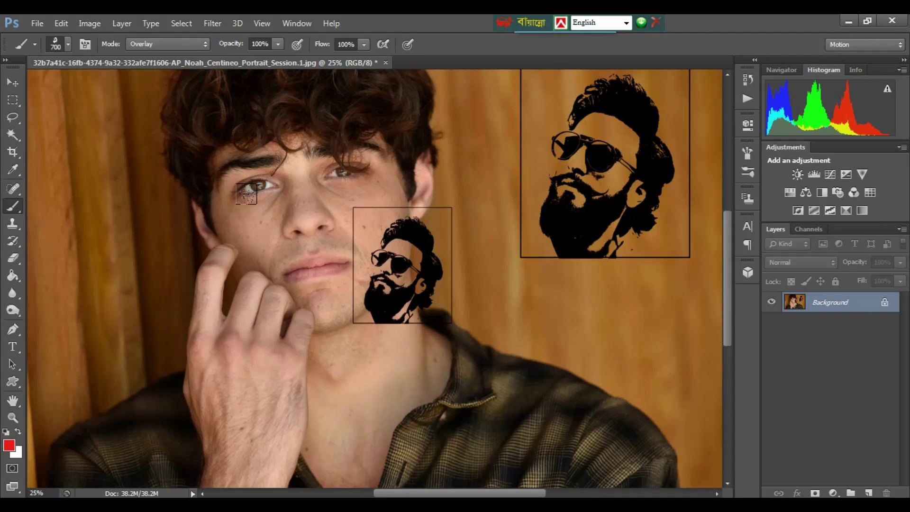
pyautogui.click(66, 178)
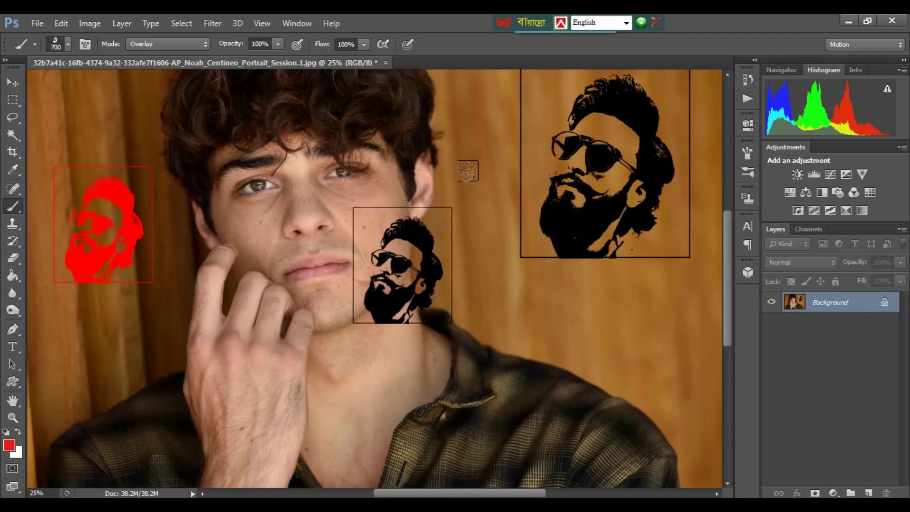
# - Switch the foreground colour to blue #1821e7 and stamp a blue silhouette twice at lower right
pyautogui.click(9, 445)
pyautogui.click(468, 192)
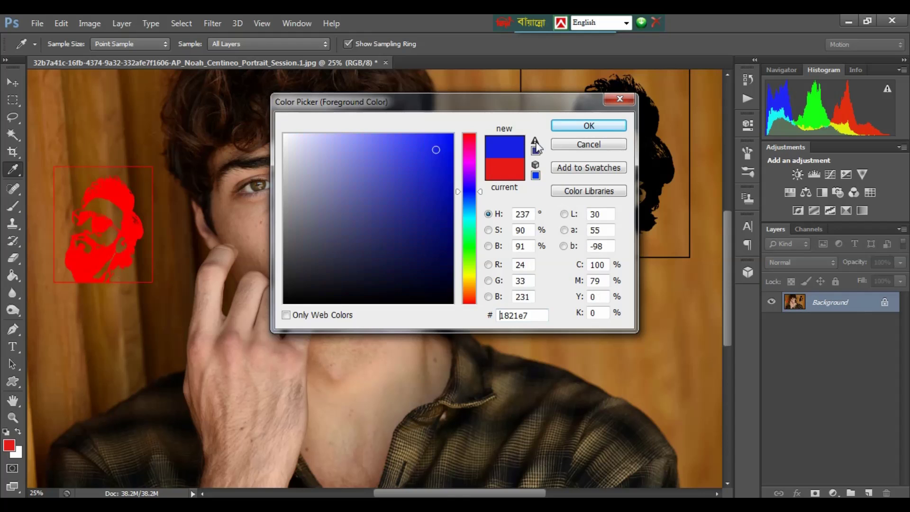
pyautogui.click(588, 125)
pyautogui.press('b')
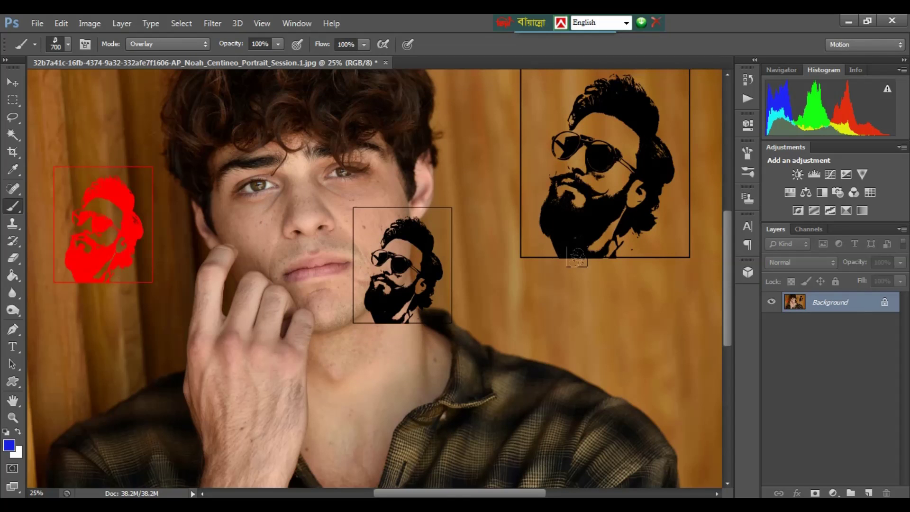
pyautogui.click(604, 275)
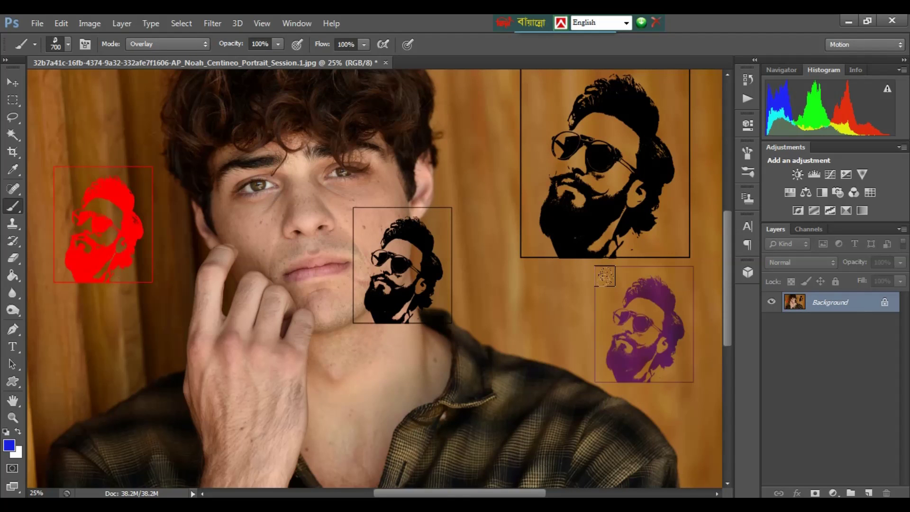
pyautogui.click(604, 275)
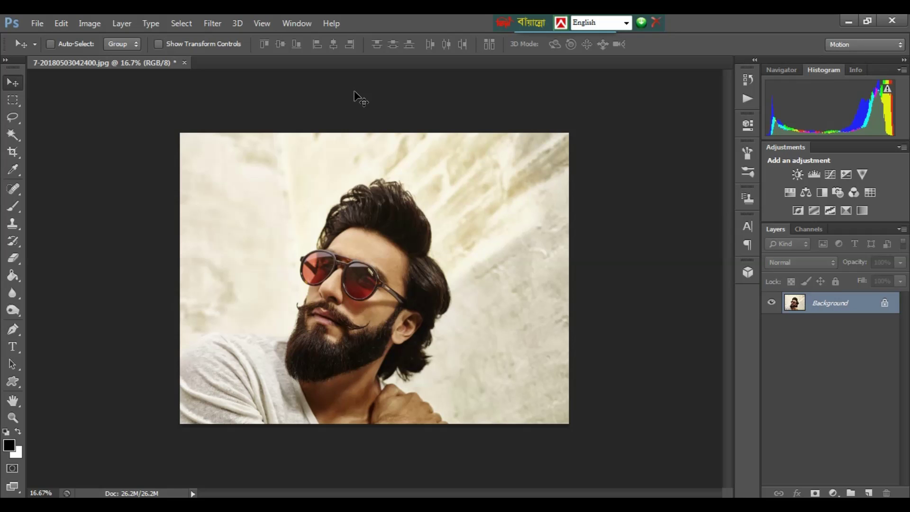
# - Zoom in and draw a rectangular marquee around the bearded man's head and beard
pyautogui.hotkey('ctrl', '1')
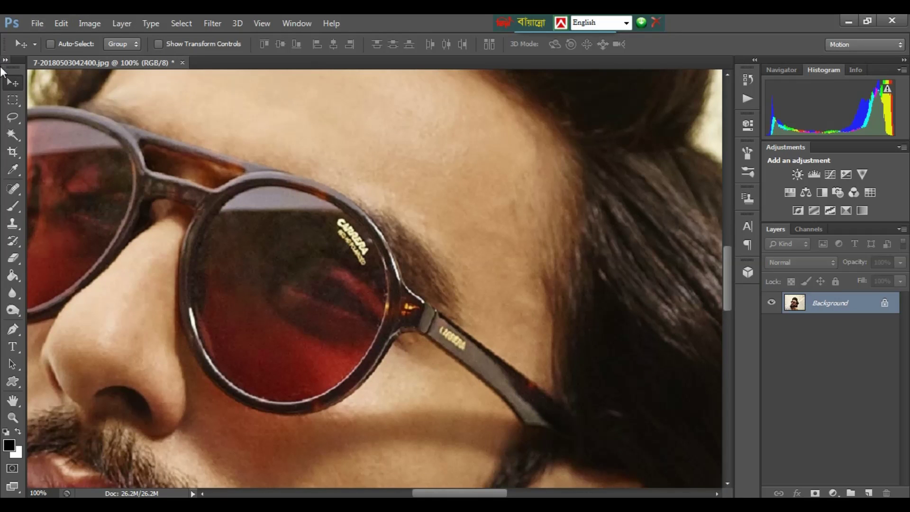
pyautogui.click(12, 101)
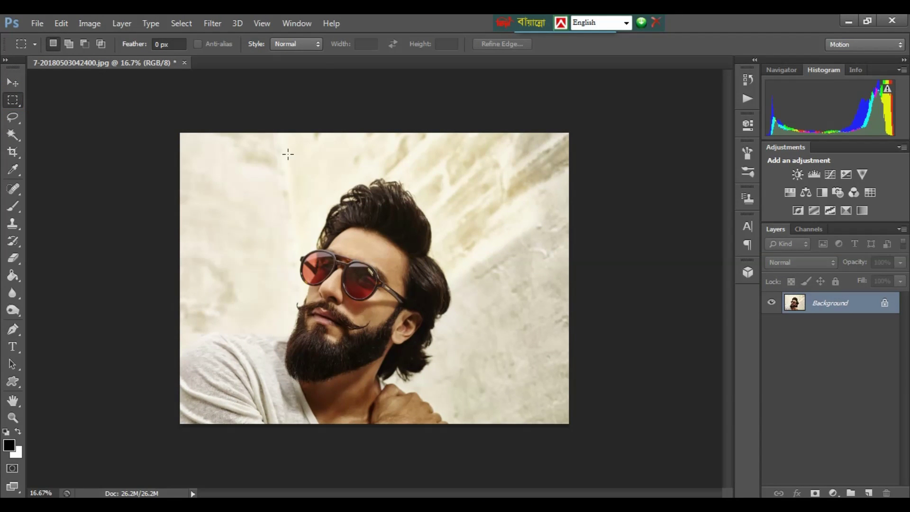
pyautogui.moveTo(264, 163); pyautogui.dragTo(469, 405)
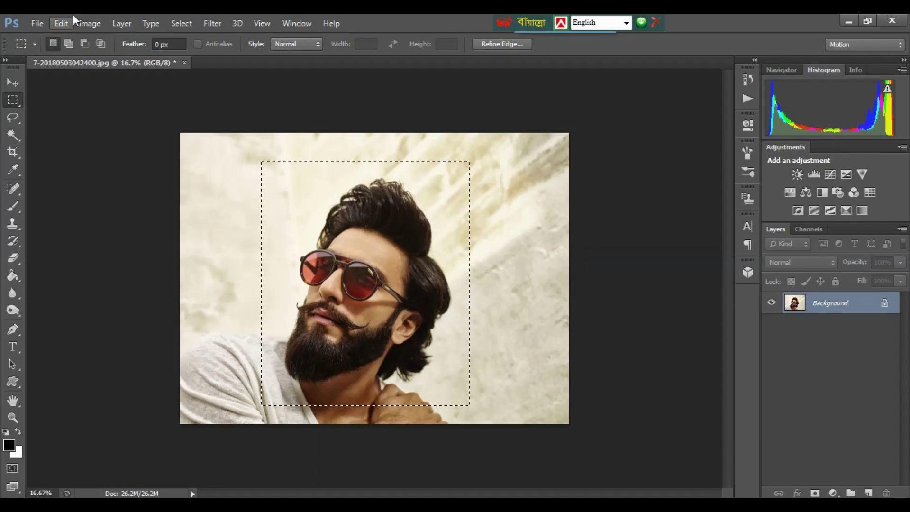
# - Stroke the selection with a 10 px black border placed Inside, then deselect
pyautogui.click(89, 32)
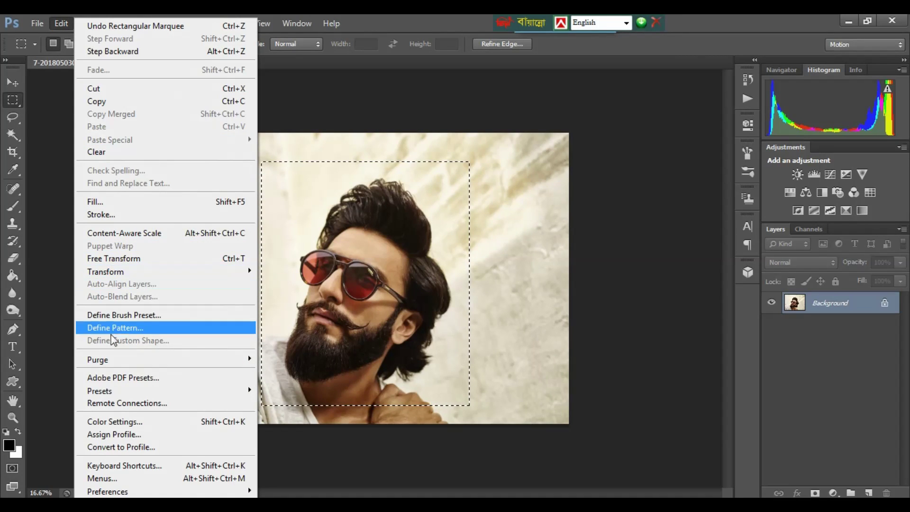
pyautogui.click(106, 214)
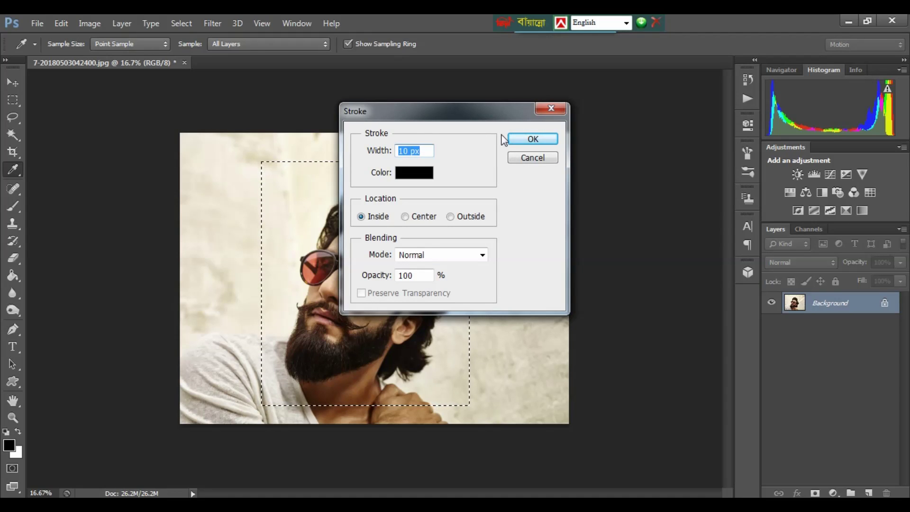
pyautogui.click(420, 177)
pyautogui.click(572, 127)
pyautogui.click(362, 216)
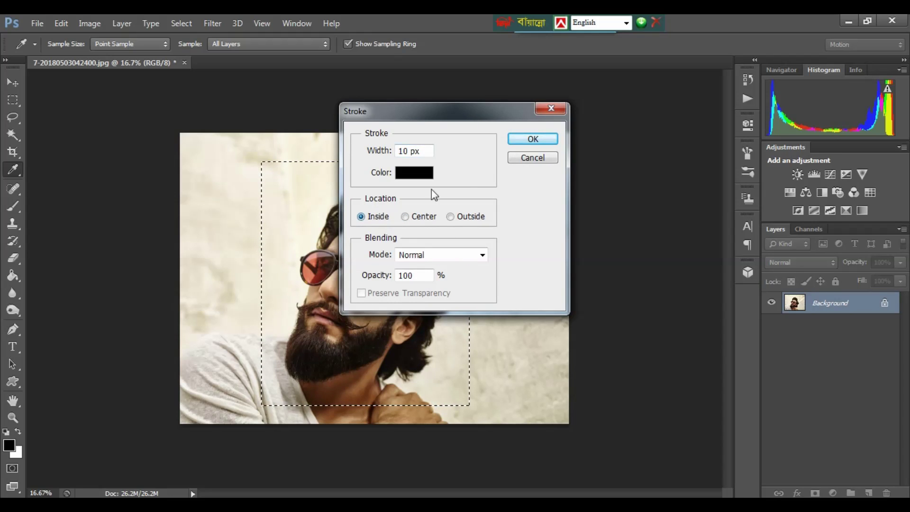
pyautogui.click(532, 139)
pyautogui.press('m')
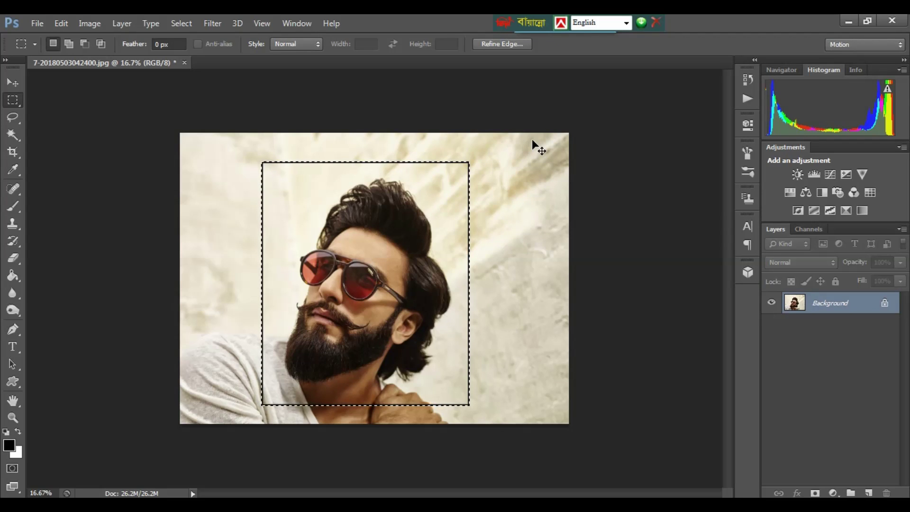
pyautogui.hotkey('ctrl', 'd')
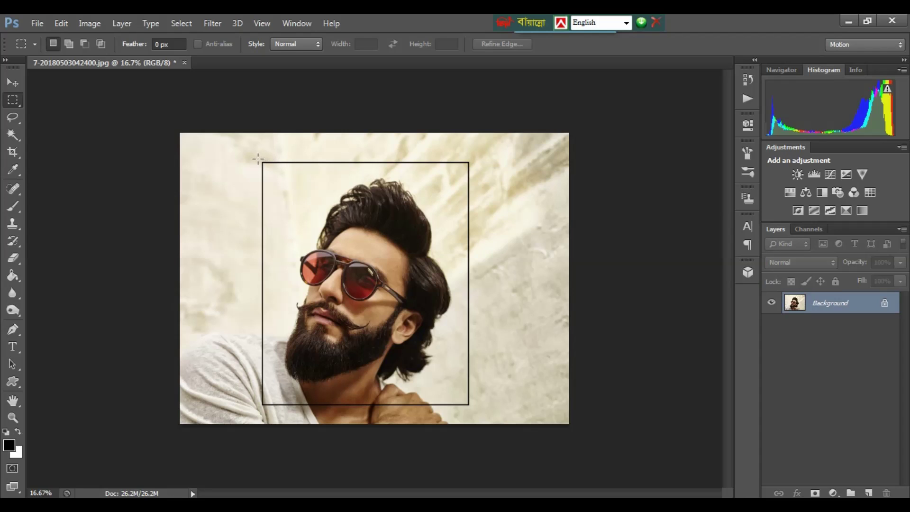
# - Select a rectangle slightly larger than the border and bring up Image > Adjustments
pyautogui.moveTo(257, 157); pyautogui.dragTo(486, 406)
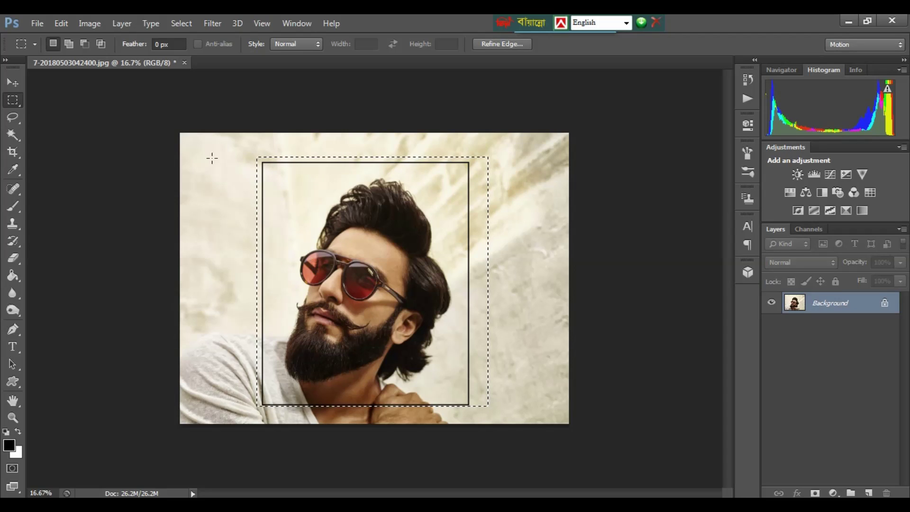
pyautogui.click(88, 25)
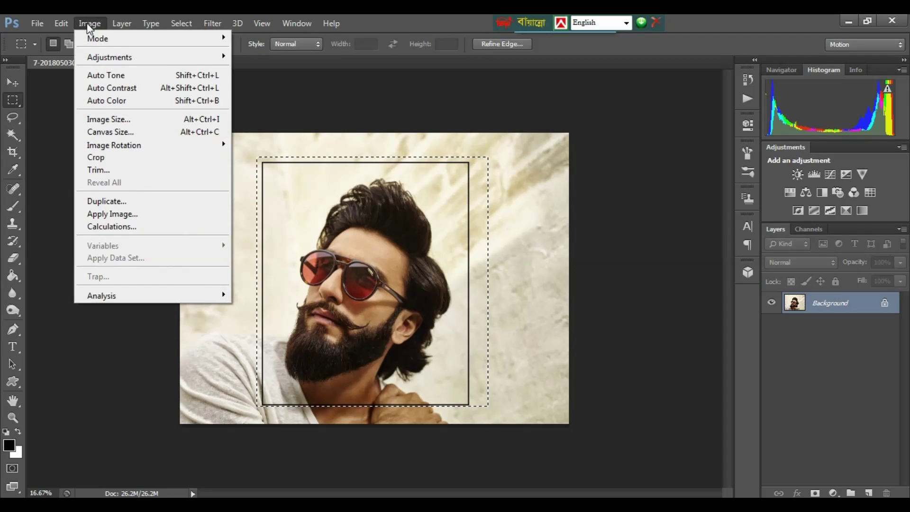
pyautogui.moveTo(127, 58)
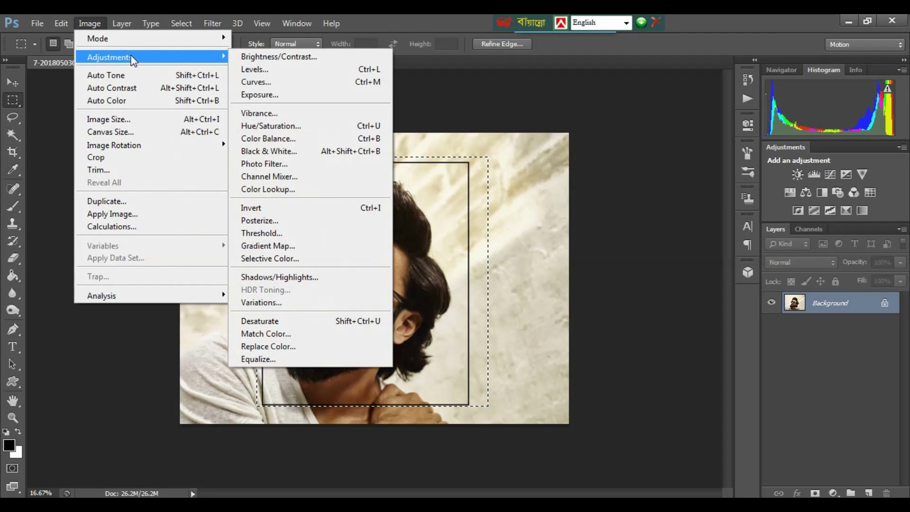
# - Apply a Threshold at level 75 to the selected head area
pyautogui.click(279, 235)
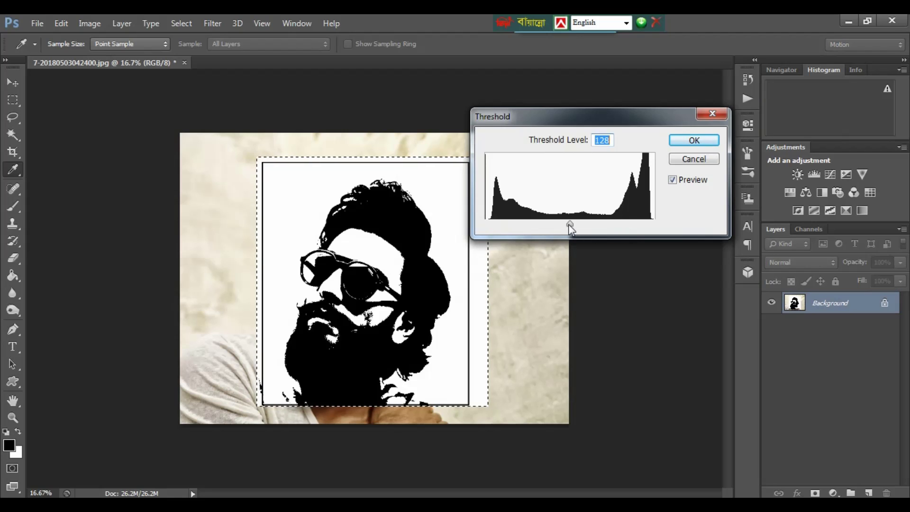
pyautogui.moveTo(568, 223); pyautogui.dragTo(535, 223)
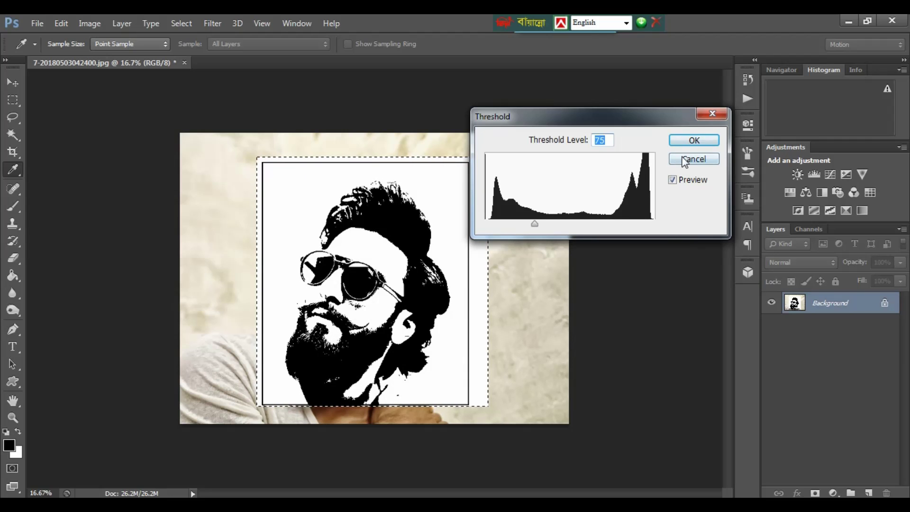
pyautogui.click(689, 142)
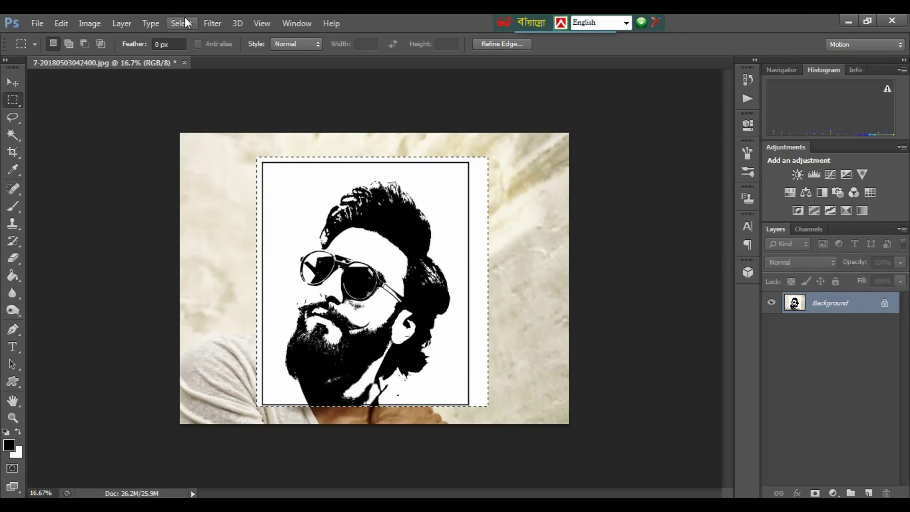
# - Select the threshold stencil with Color Range, Sampled Colors at fuzziness 40
pyautogui.click(182, 23)
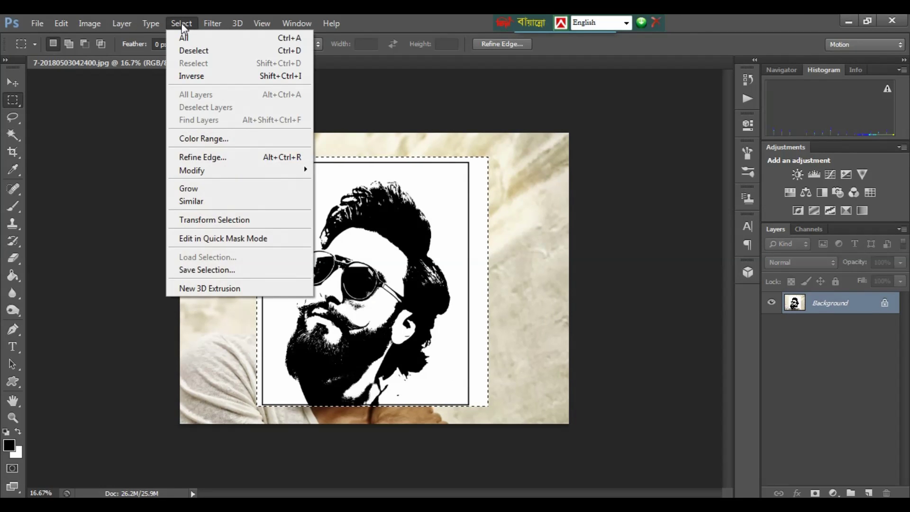
pyautogui.click(217, 139)
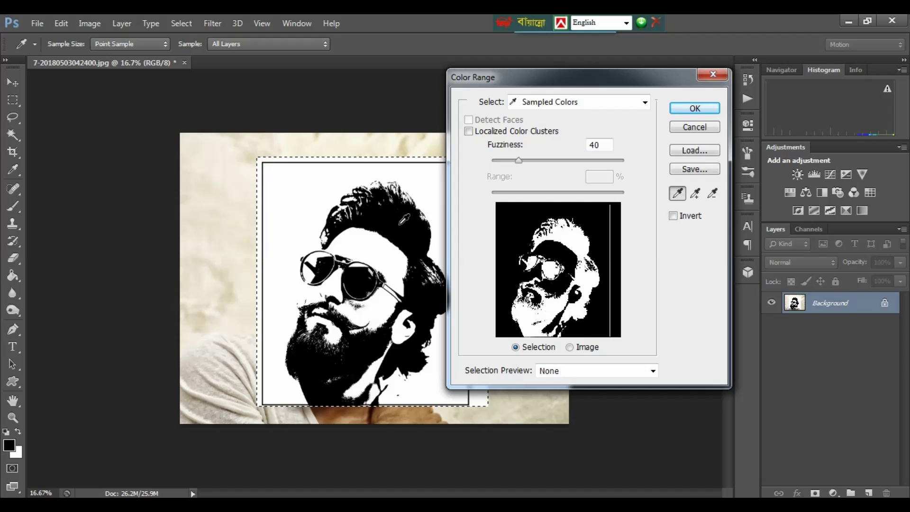
pyautogui.click(702, 112)
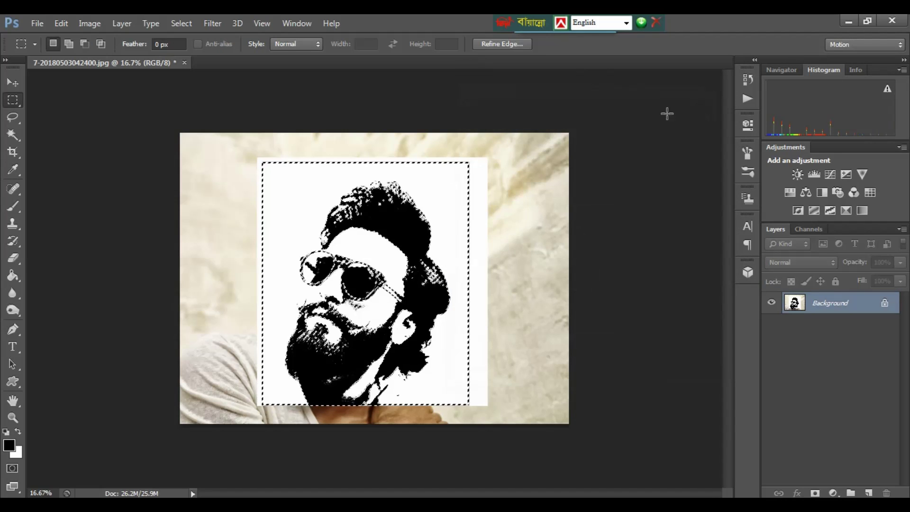
# - Start a new white document of 1920 × 1080 pixels at 72 pixels/inch
pyautogui.hotkey('ctrl', '+')
pyautogui.hotkey('ctrl', '+')
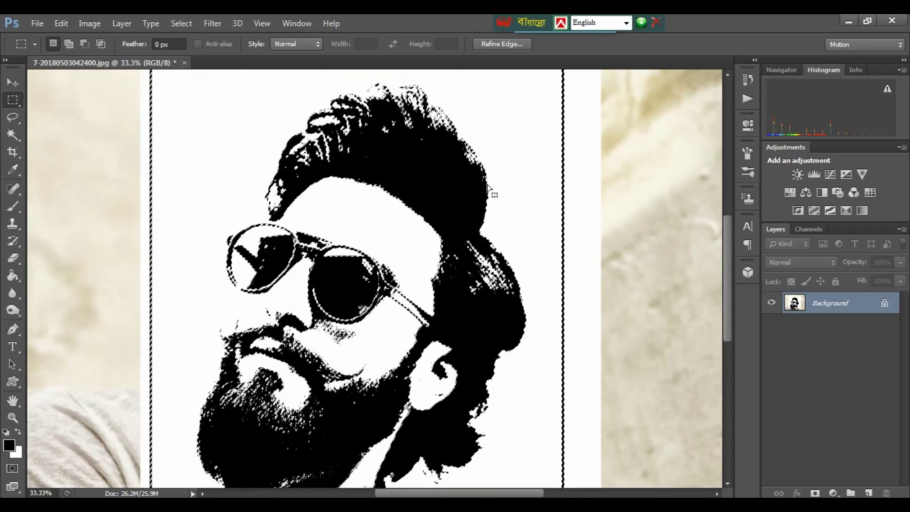
pyautogui.hotkey('ctrl', '-')
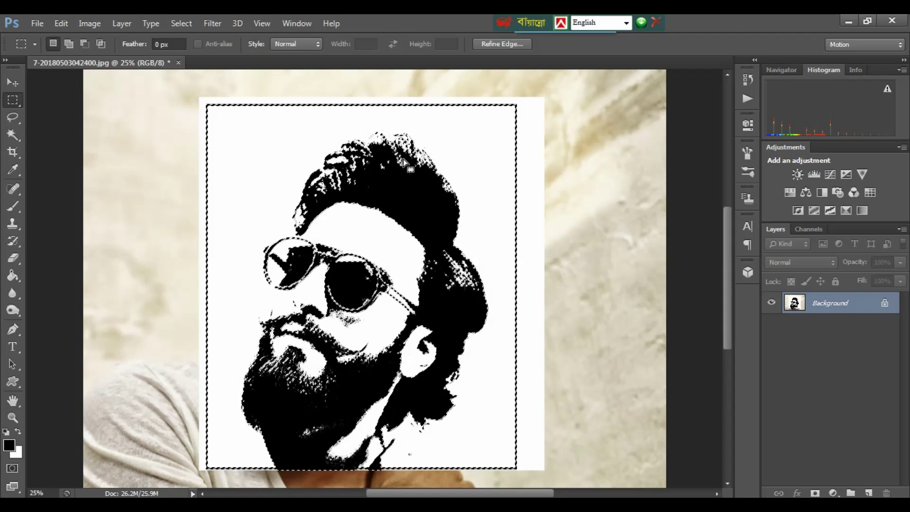
pyautogui.hotkey('ctrl', 'n')
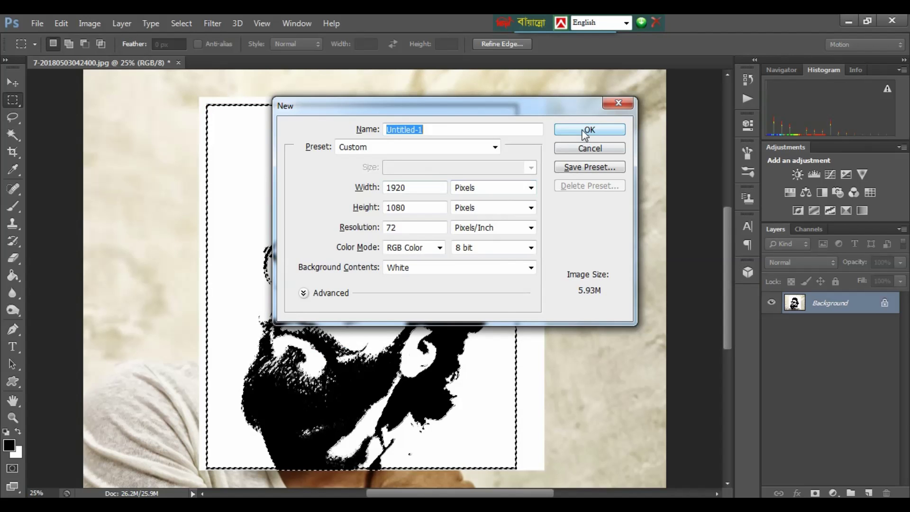
# - Create the document and drag the selected stencil from the portrait into Untitled-1 as Layer 1
pyautogui.click(701, 71)
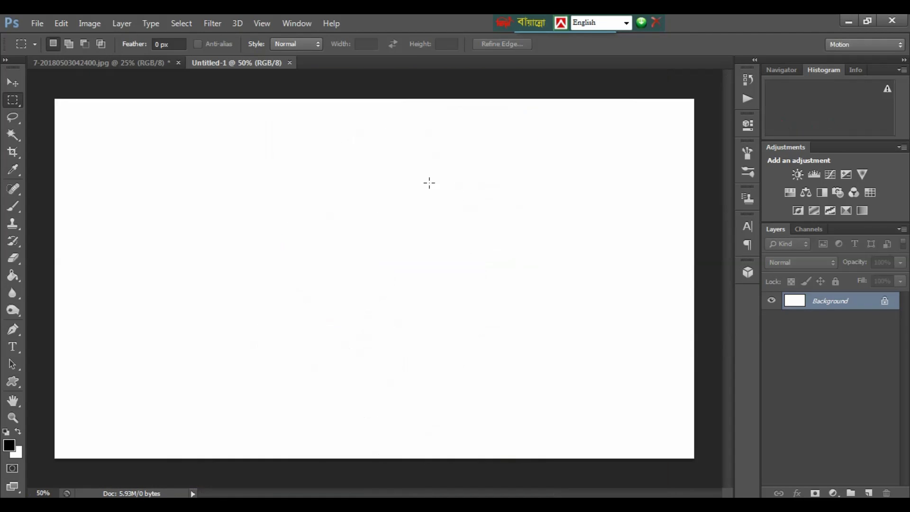
pyautogui.click(141, 63)
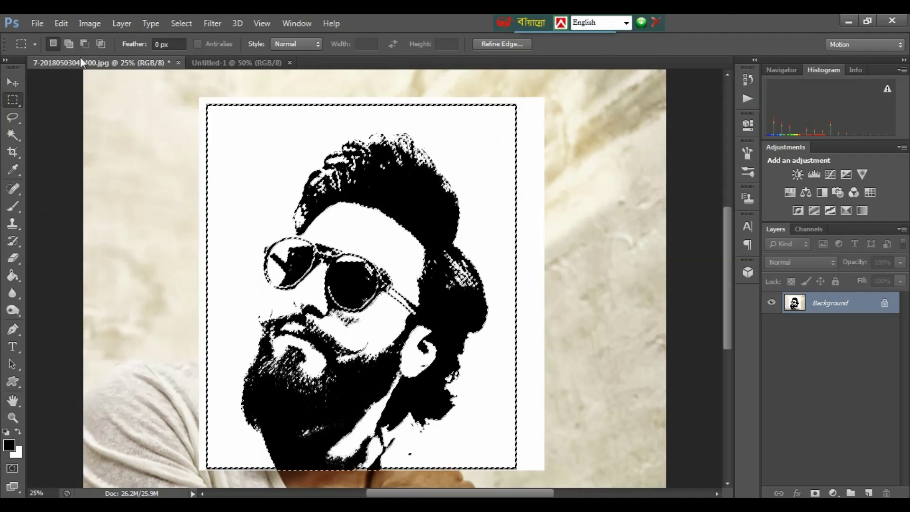
pyautogui.press('v')
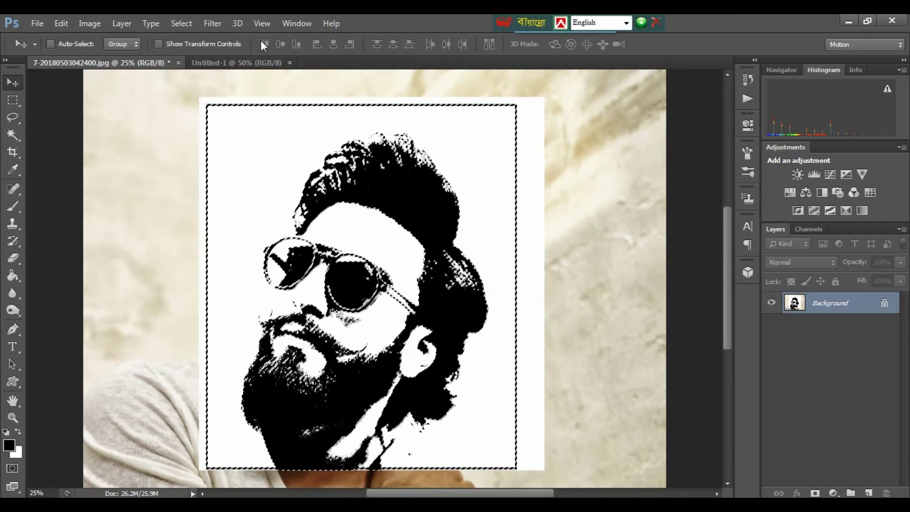
pyautogui.moveTo(380, 157); pyautogui.dragTo(330, 211)
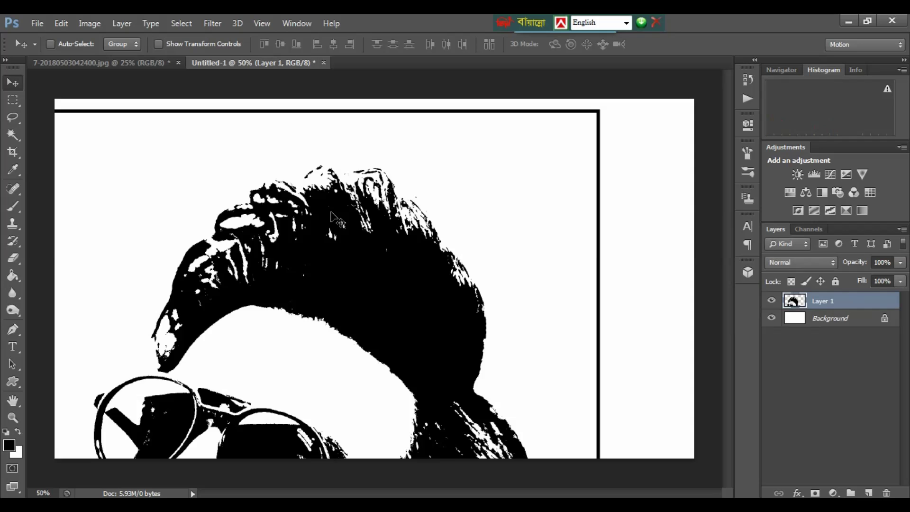
pyautogui.hotkey('ctrl', '-')
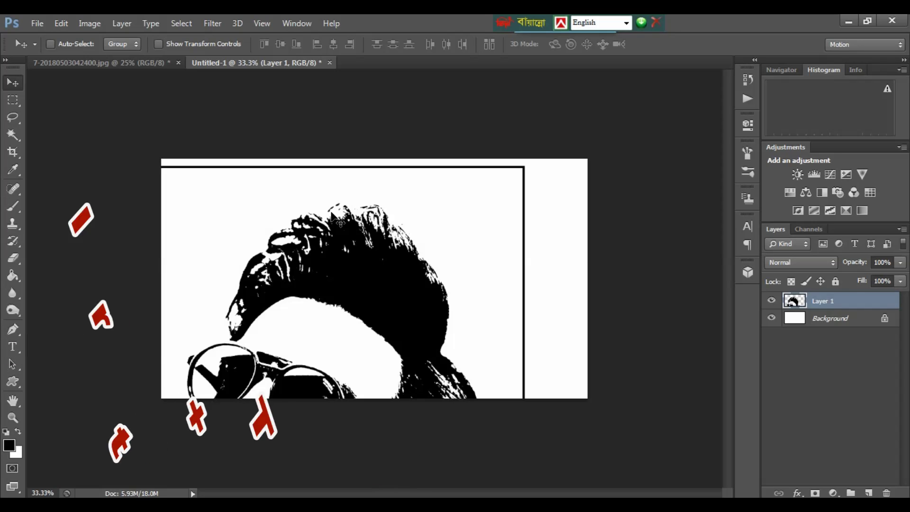
# - Scale Layer 1's stencil down to about 33% and move it inside the canvas
pyautogui.hotkey('ctrl', 't')
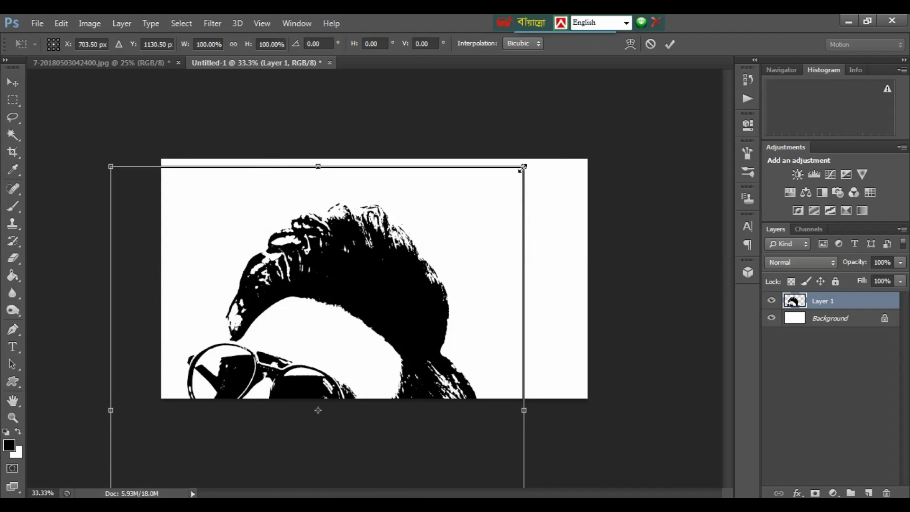
pyautogui.moveTo(523, 168); pyautogui.dragTo(409, 301)
pyautogui.moveTo(358, 325); pyautogui.dragTo(395, 208)
pyautogui.moveTo(444, 182); pyautogui.dragTo(420, 199)
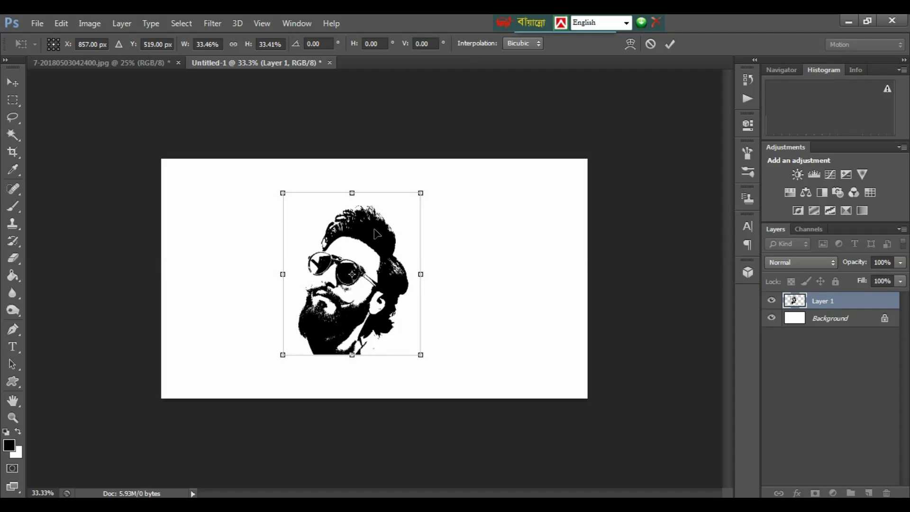
pyautogui.press('Return')
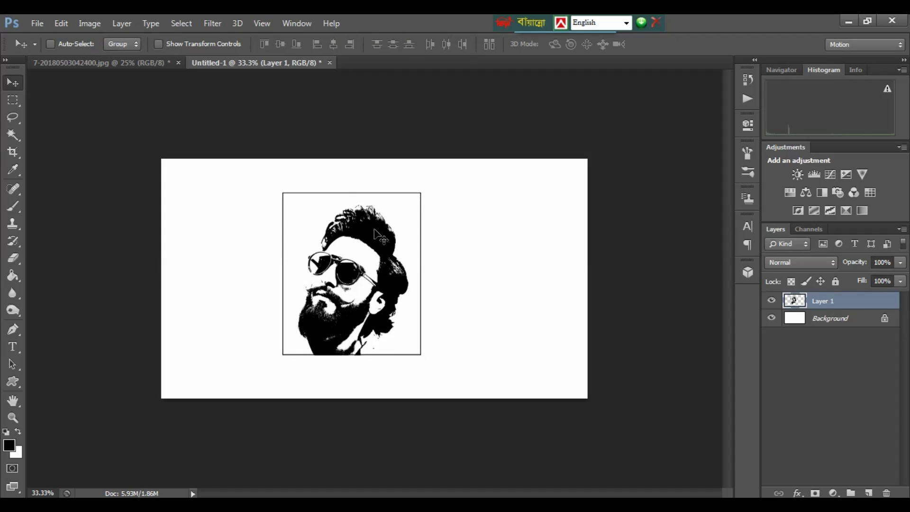
pyautogui.hotkey('ctrl', '+')
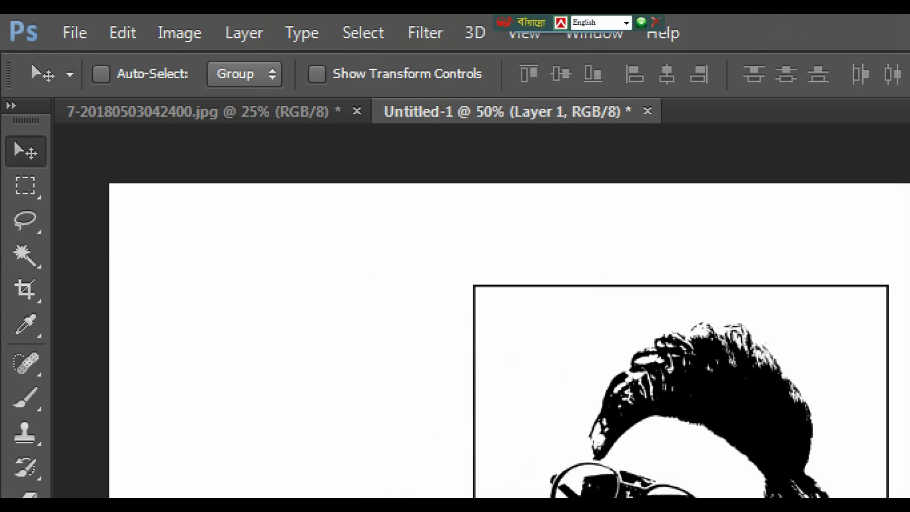
# - Define the stencil as a new brush preset named 'Icon'
pyautogui.click(62, 24)
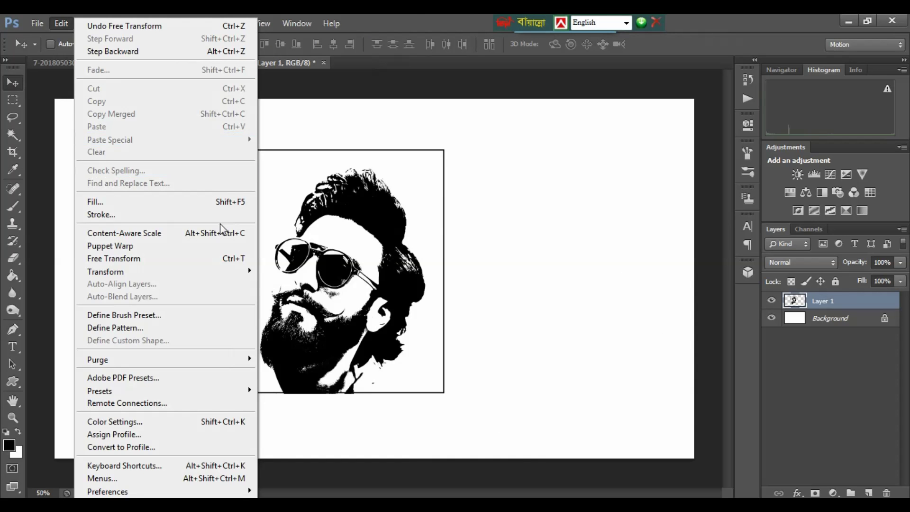
pyautogui.click(124, 315)
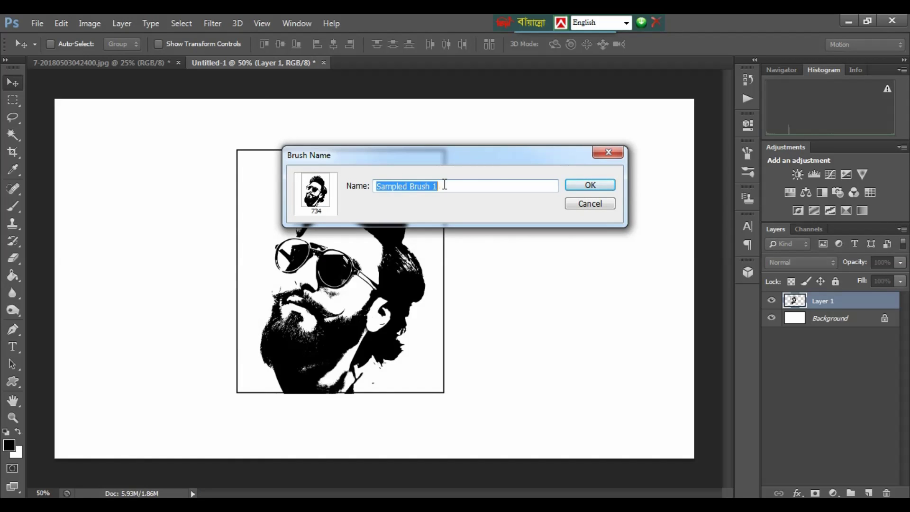
pyautogui.write('Icon')
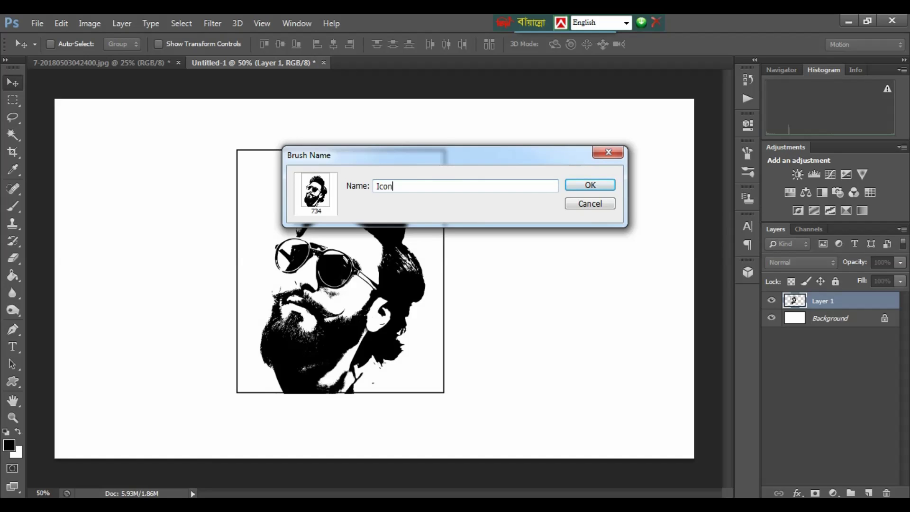
pyautogui.click(592, 186)
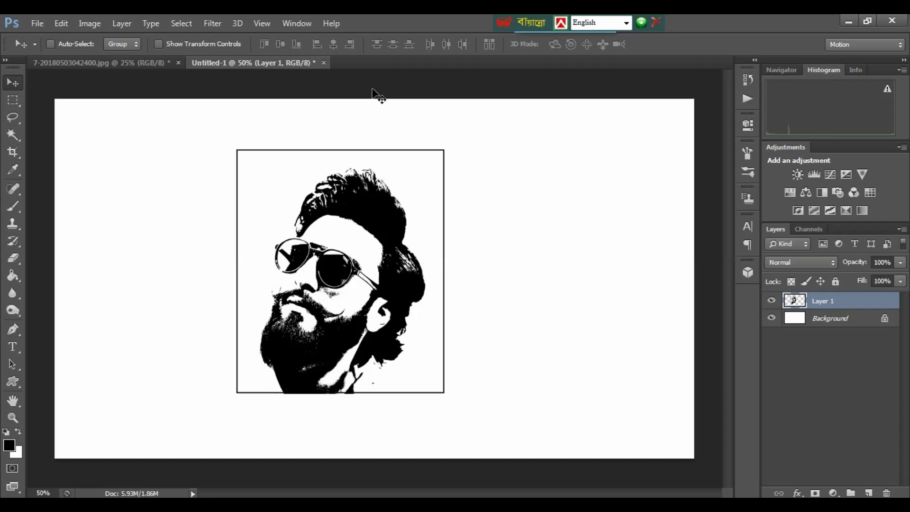
# - Close the stencil and original photo documents without saving changes
pyautogui.click(323, 63)
pyautogui.click(455, 213)
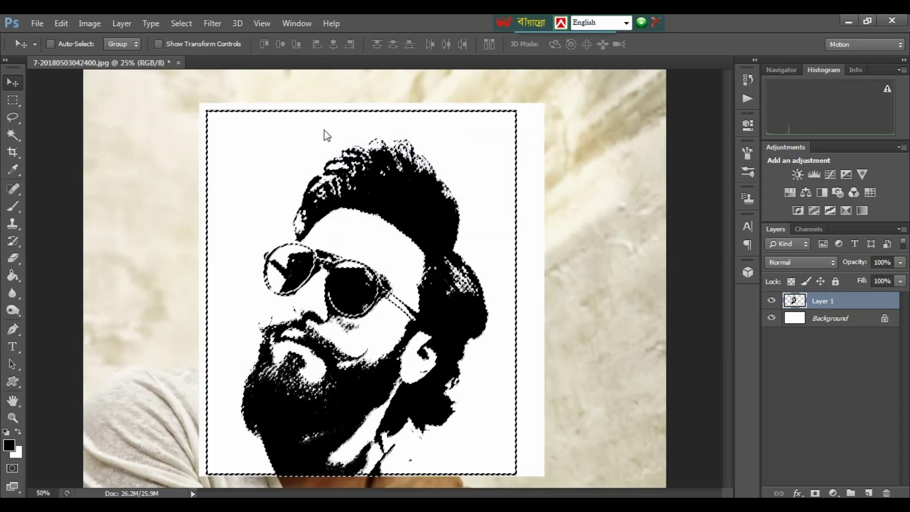
pyautogui.click(178, 62)
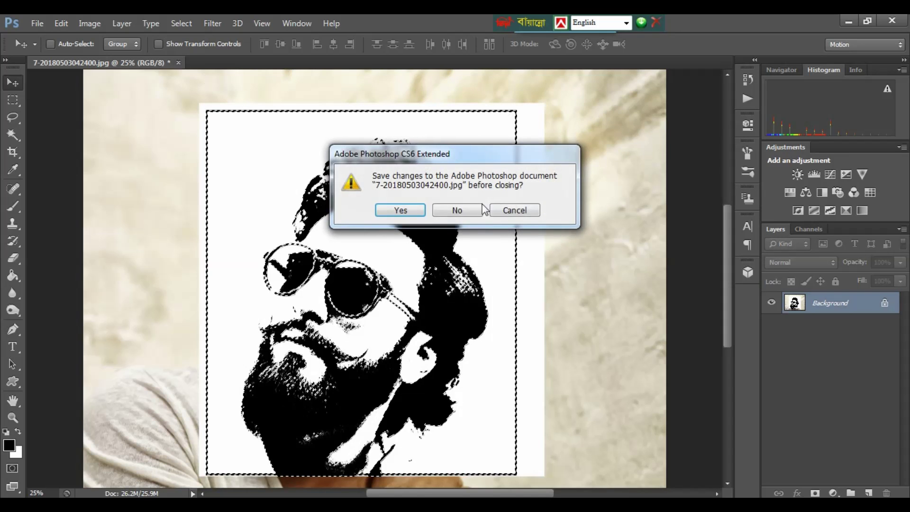
pyautogui.click(456, 210)
# - Open the portrait JPEG from the Desktop
pyautogui.press('b')
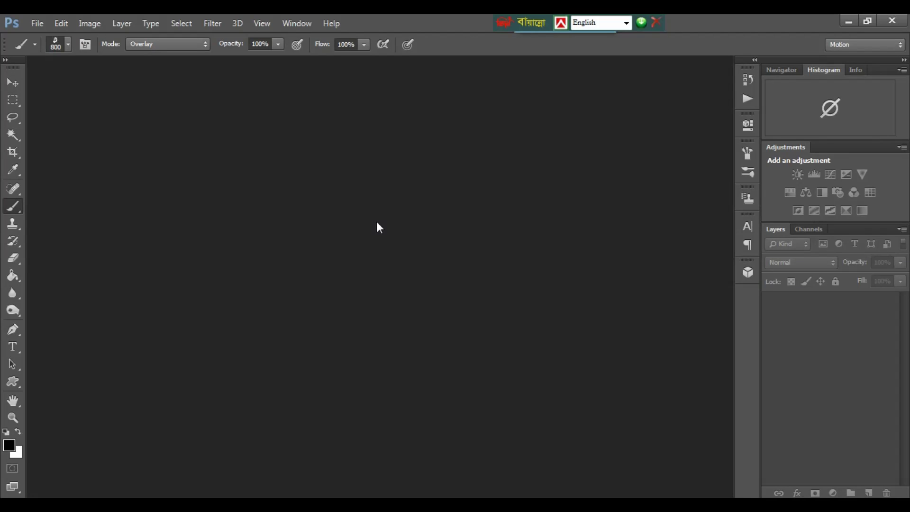
pyautogui.doubleClick(379, 227)
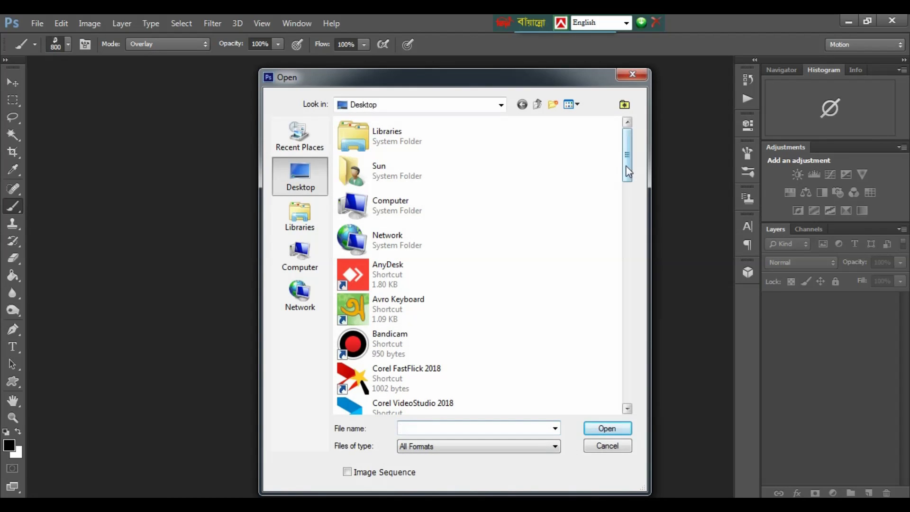
pyautogui.moveTo(625, 166); pyautogui.dragTo(628, 275)
pyautogui.click(407, 295)
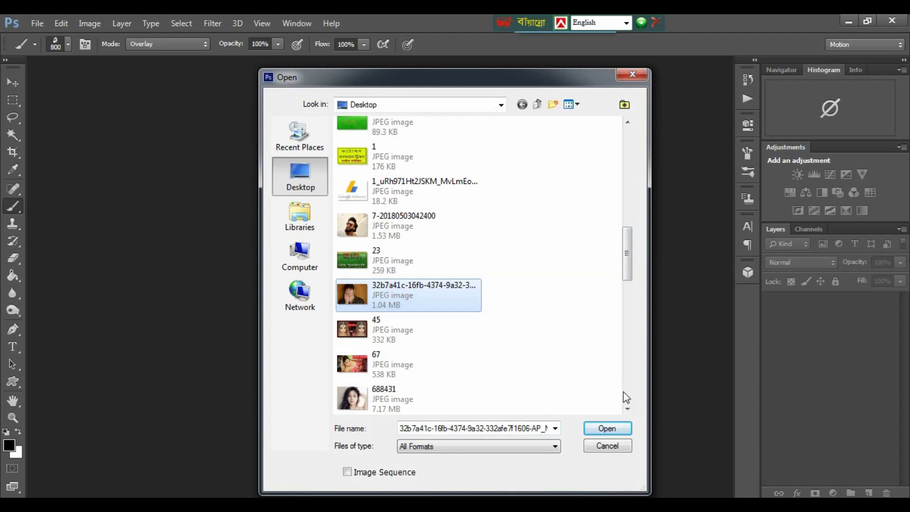
pyautogui.click(606, 427)
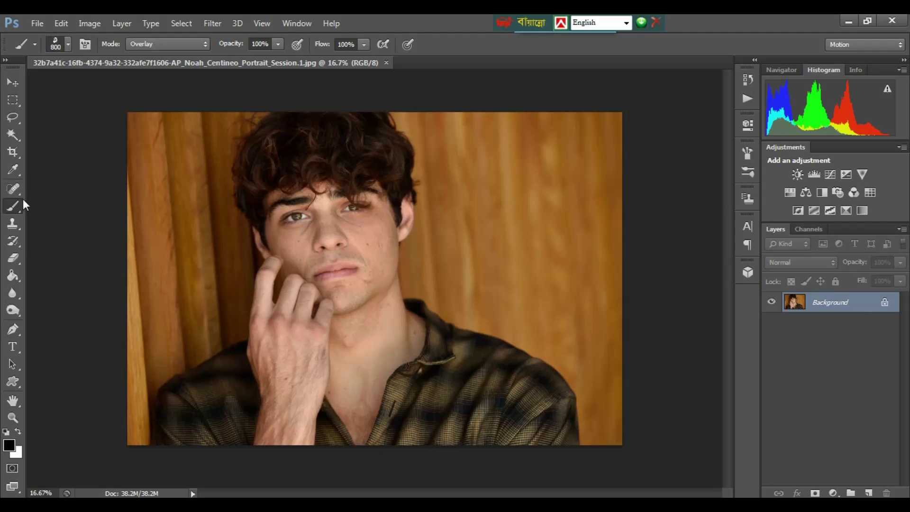
# - Choose the Icon stencil brush preset and size it to 1200 px
pyautogui.click(69, 44)
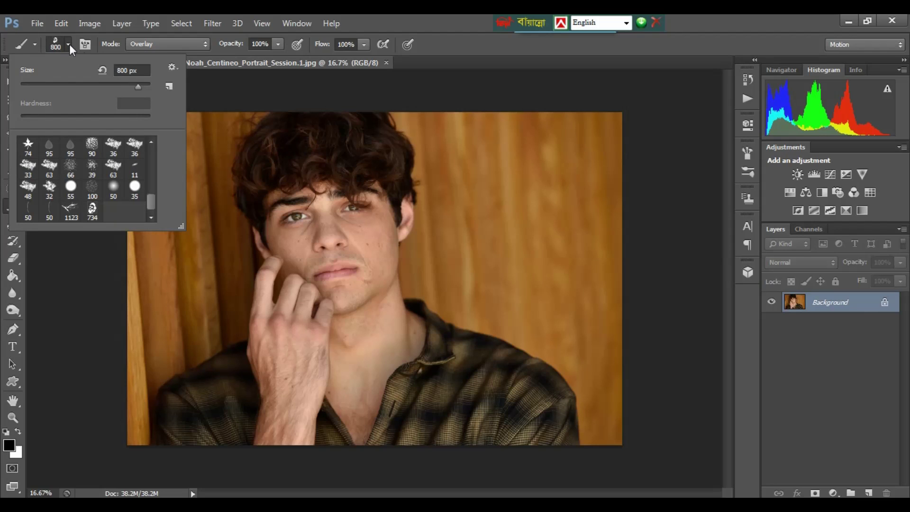
pyautogui.click(92, 210)
pyautogui.click(634, 50)
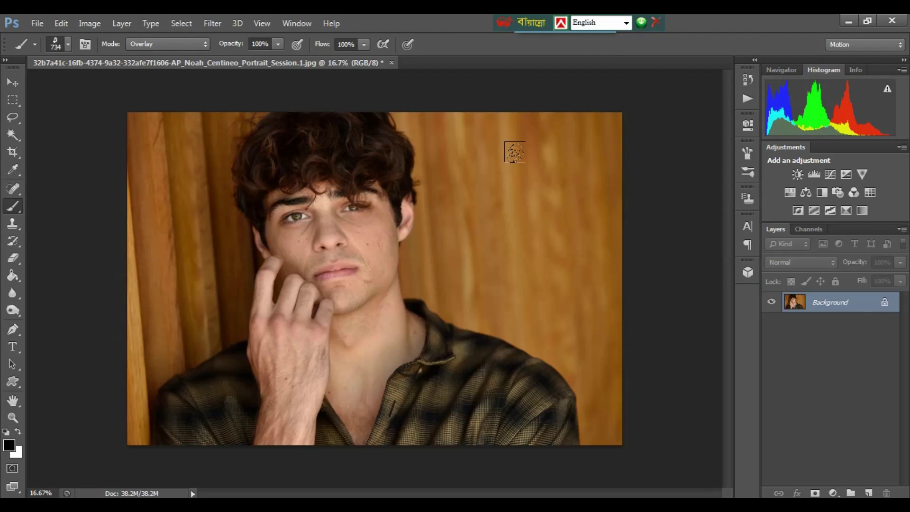
pyautogui.press(']')
pyautogui.press(']')
pyautogui.press(']')
pyautogui.press('[')
pyautogui.press('[')
pyautogui.press('[')
pyautogui.press('[')
pyautogui.press('[')
pyautogui.press(']')
pyautogui.press(']')
pyautogui.press(']')
pyautogui.press(']')
pyautogui.press(']')
pyautogui.press(']')
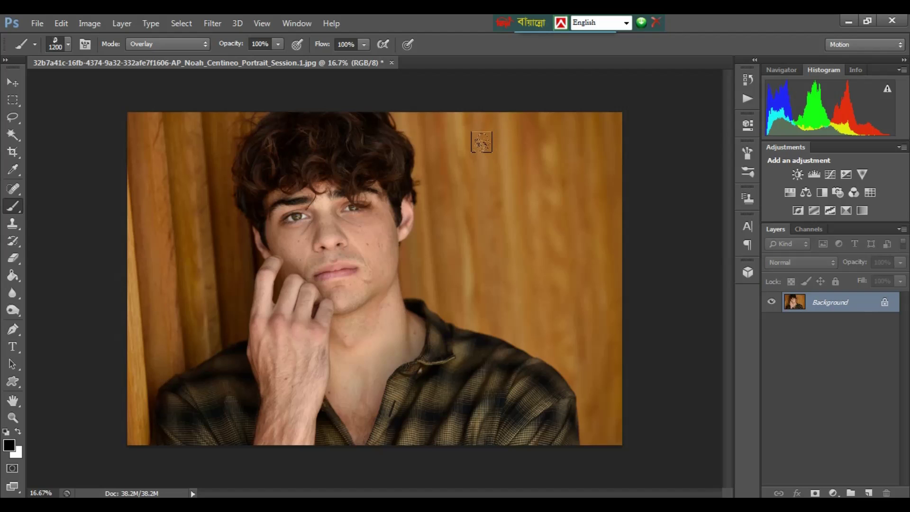
# - Stamp a large black stencil at upper right and a smaller one on the cheek, then zoom to 25%
pyautogui.click(482, 142)
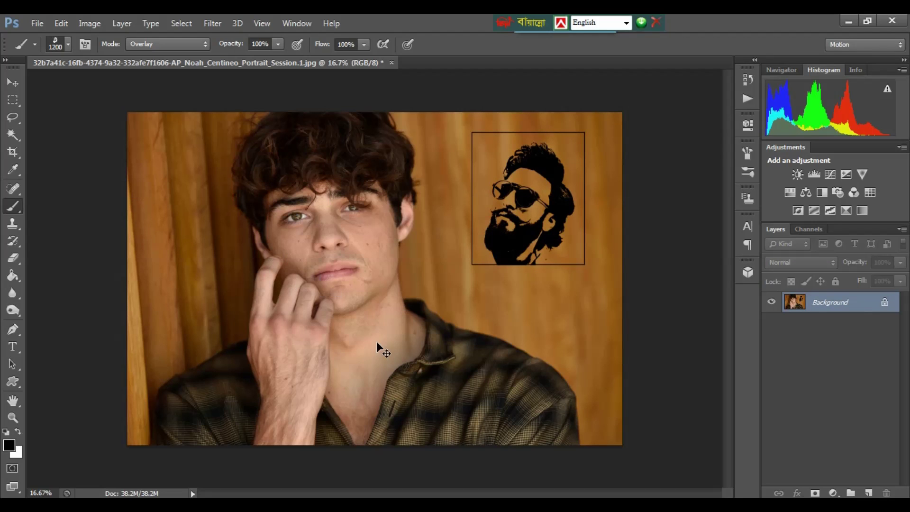
pyautogui.press('[')
pyautogui.press('[')
pyautogui.press('[')
pyautogui.press('[')
pyautogui.press('[')
pyautogui.click(369, 239)
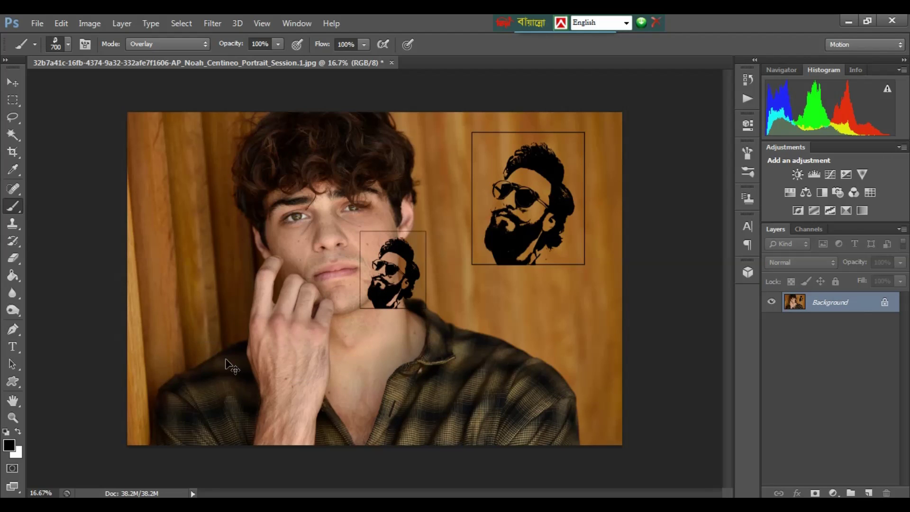
pyautogui.hotkey('ctrl', '+')
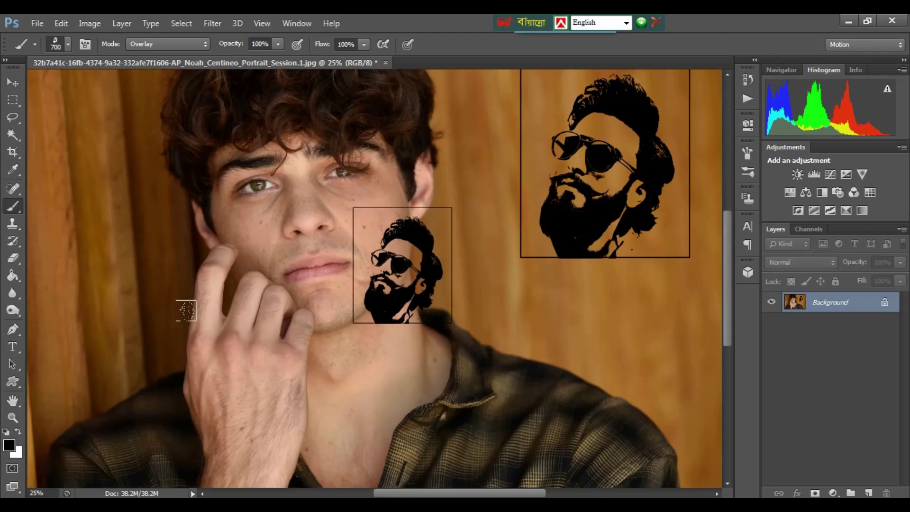
# - Set the foreground to red e71818 and stamp a stencil on the left background
pyautogui.click(9, 450)
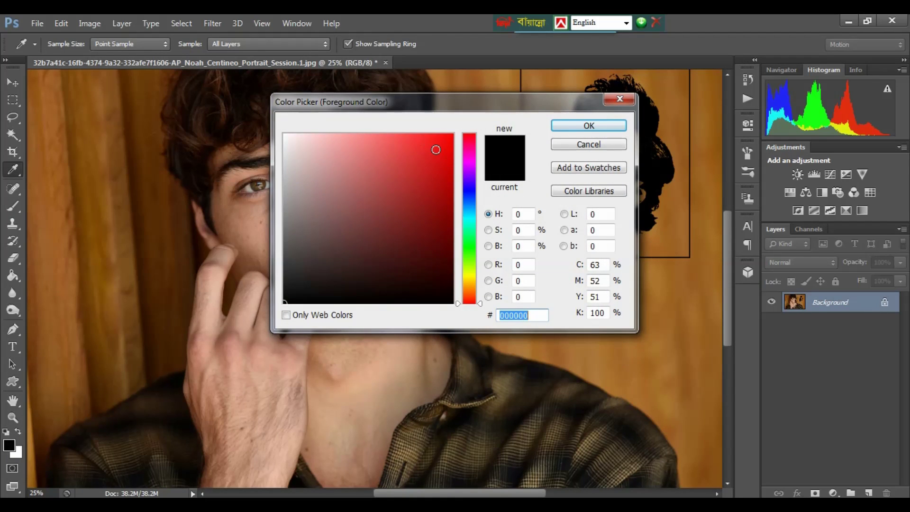
pyautogui.click(436, 149)
pyautogui.click(589, 126)
pyautogui.press('b')
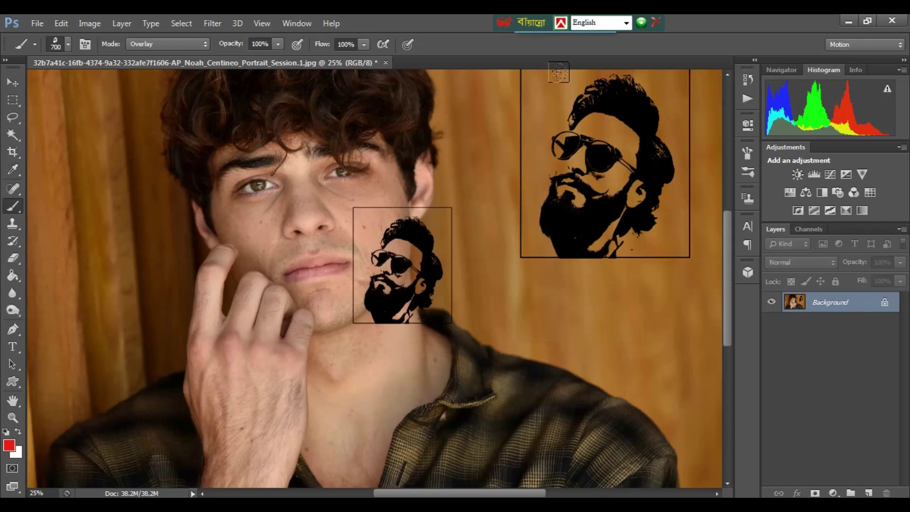
pyautogui.click(103, 224)
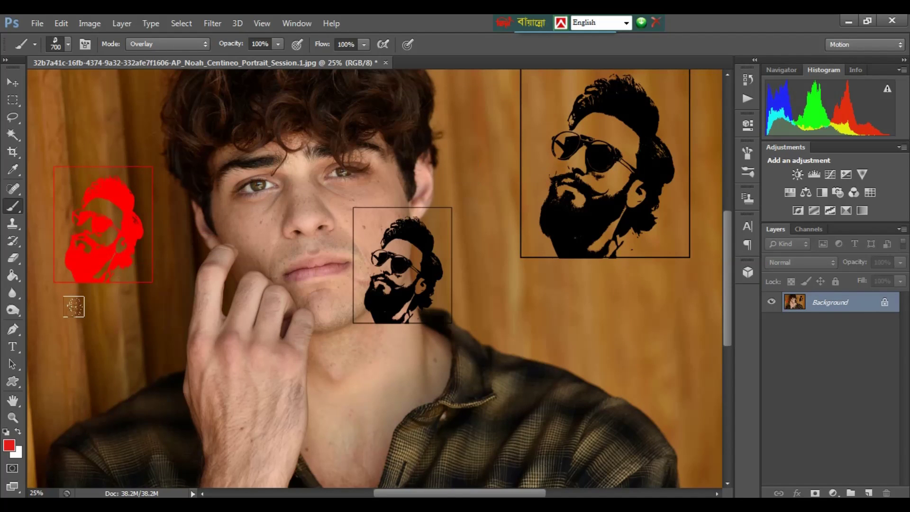
# - Set the foreground to blue 1821e7 and stamp a stencil below the large black one
pyautogui.click(9, 445)
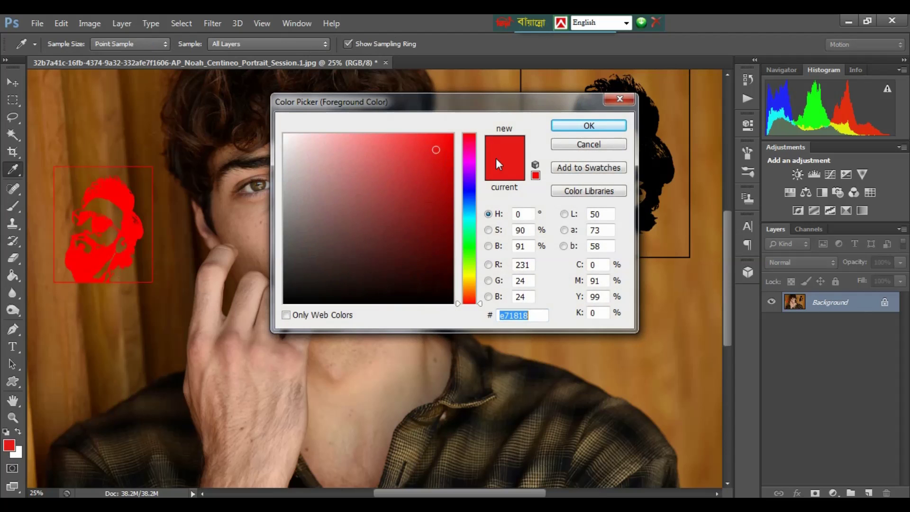
pyautogui.write('1821e7')
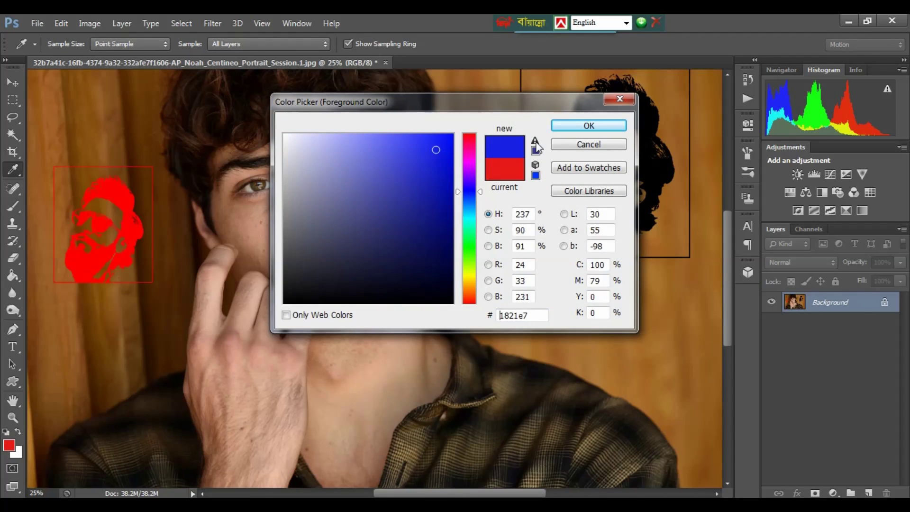
pyautogui.click(585, 127)
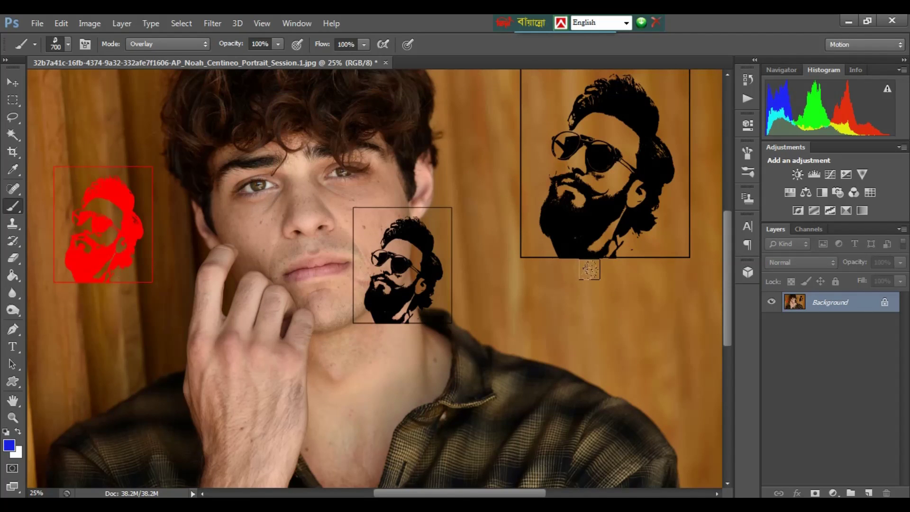
pyautogui.click(602, 271)
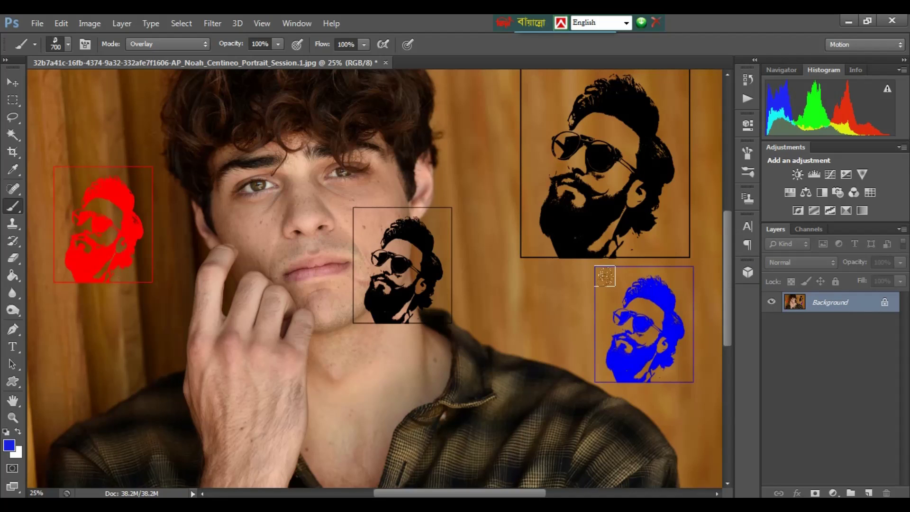